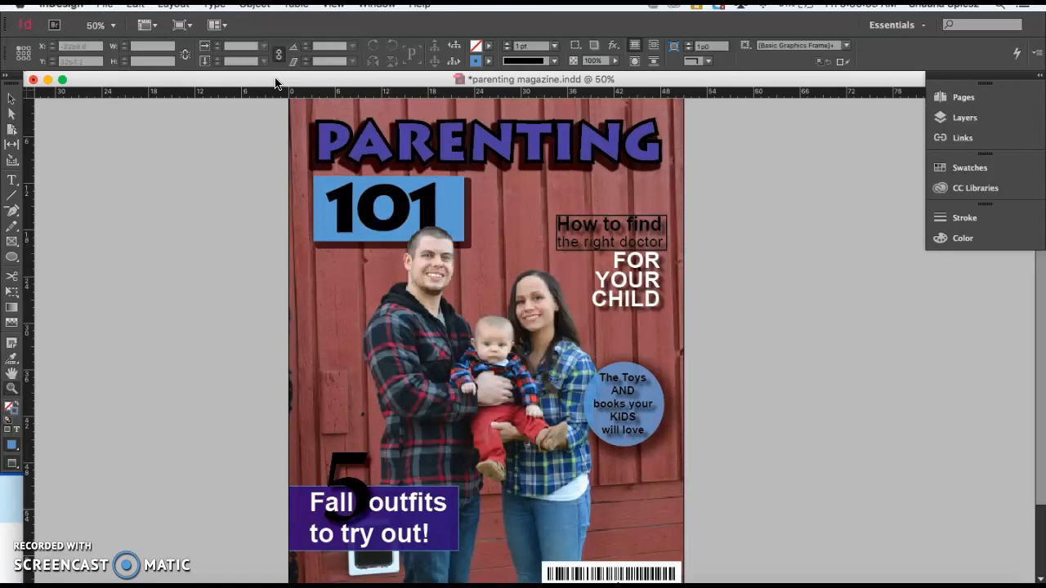
Browse the fonts available for the Type tool
{"action": "left_click", "coordinate": [276, 79]}
{"action": "left_click", "coordinate": [360, 160]}
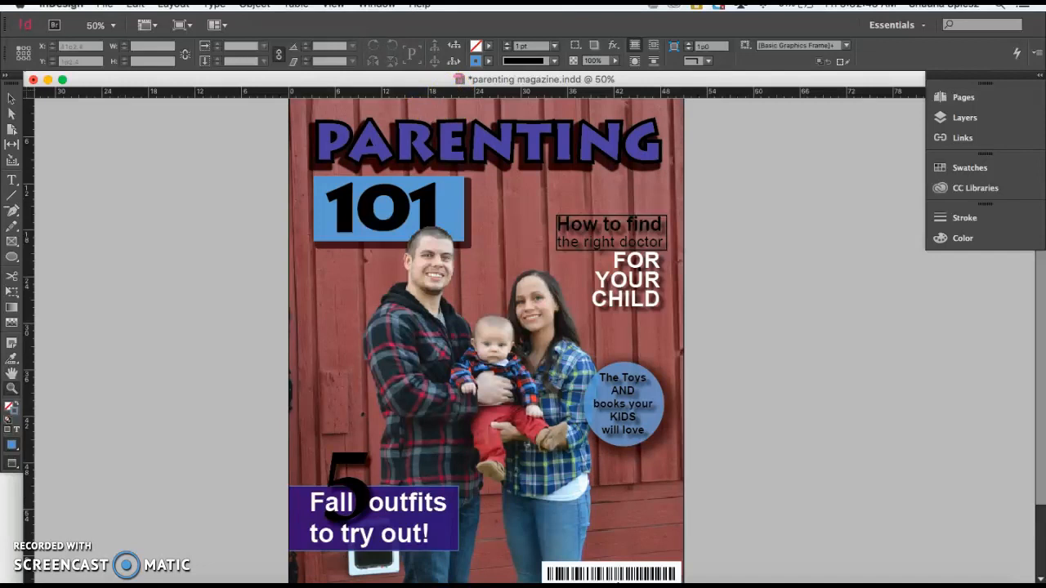
{"action": "left_click", "coordinate": [18, 184]}
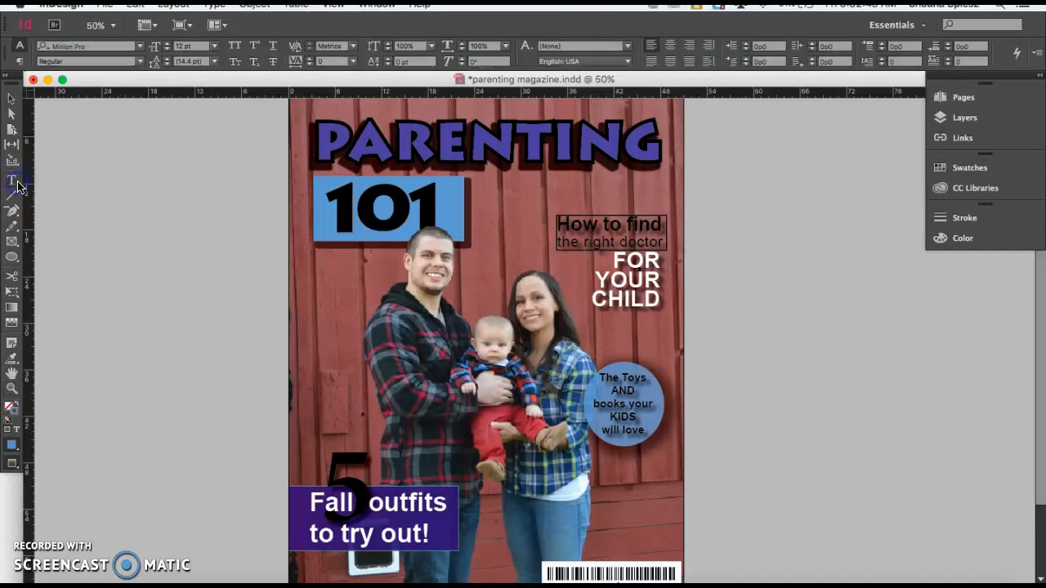
{"action": "left_click", "coordinate": [140, 47]}
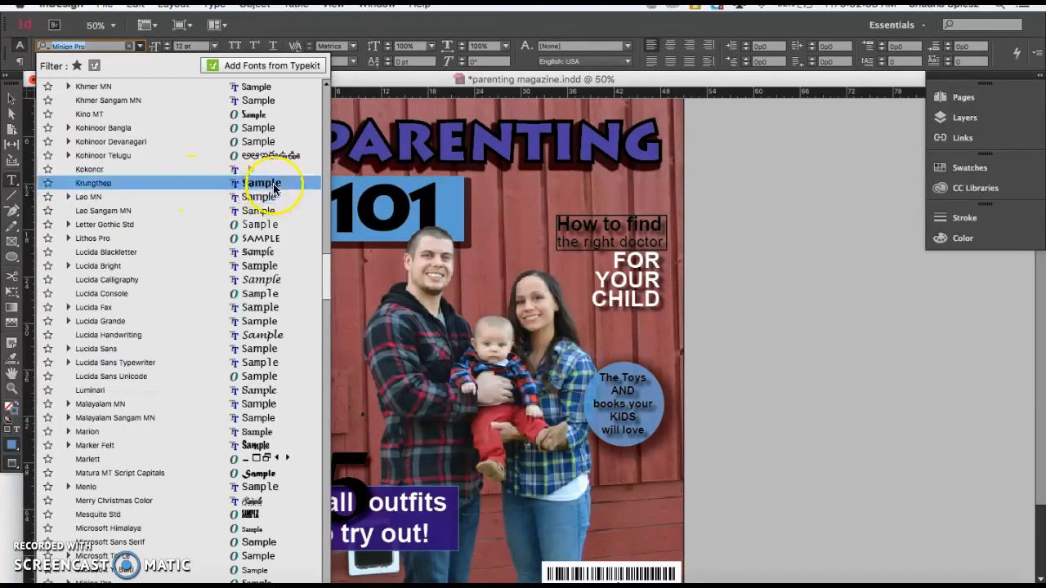
{"action": "scroll", "coordinate": [303, 190], "scroll_direction": "down", "scroll_amount": 1}
{"action": "scroll", "coordinate": [302, 189], "scroll_direction": "up", "scroll_amount": 20}
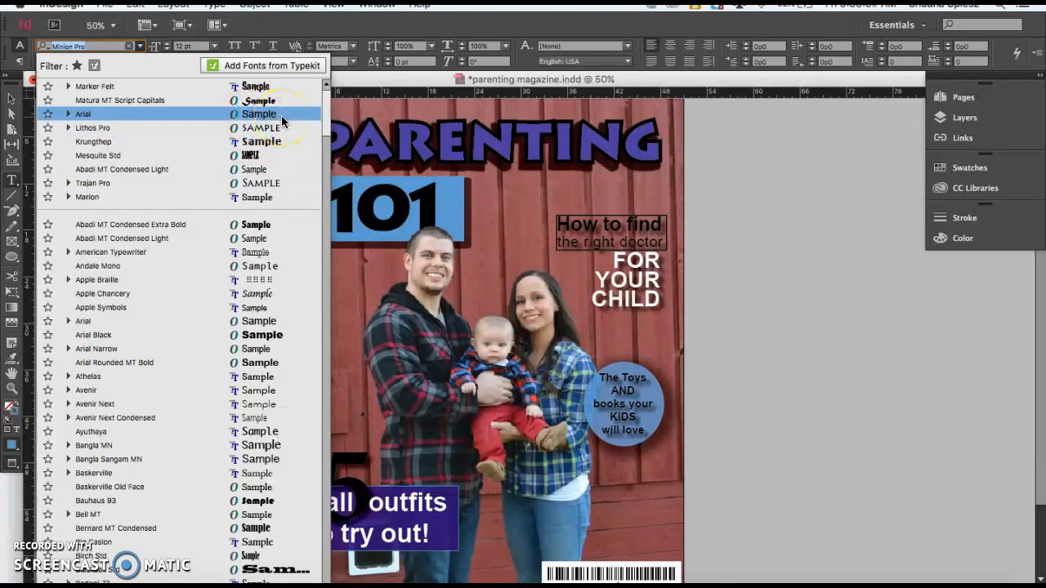
{"action": "left_click", "coordinate": [777, 72]}
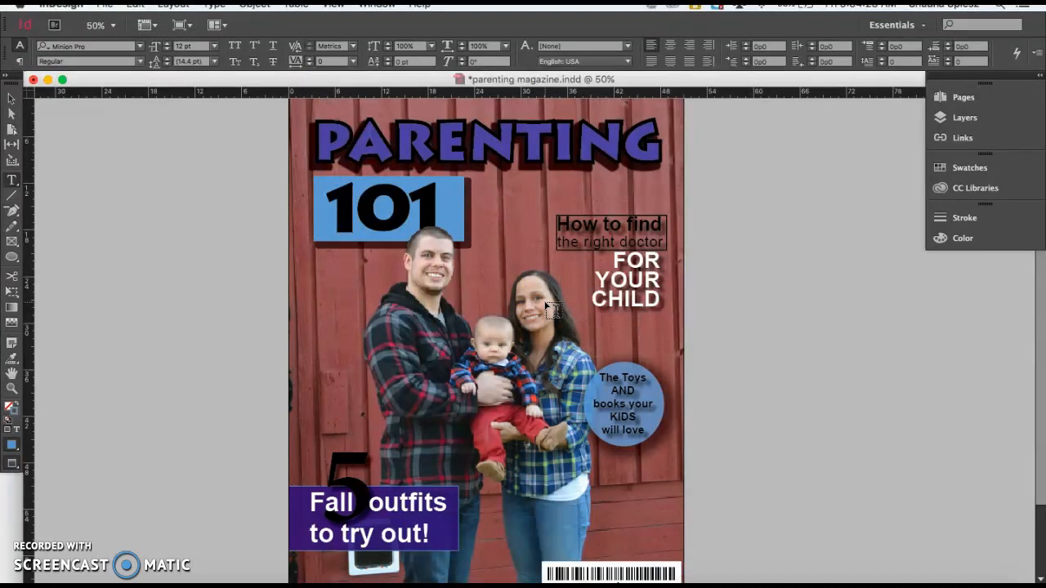
Look through the object options of the "How to find the right doctor" text frame
{"action": "left_click", "coordinate": [12, 99]}
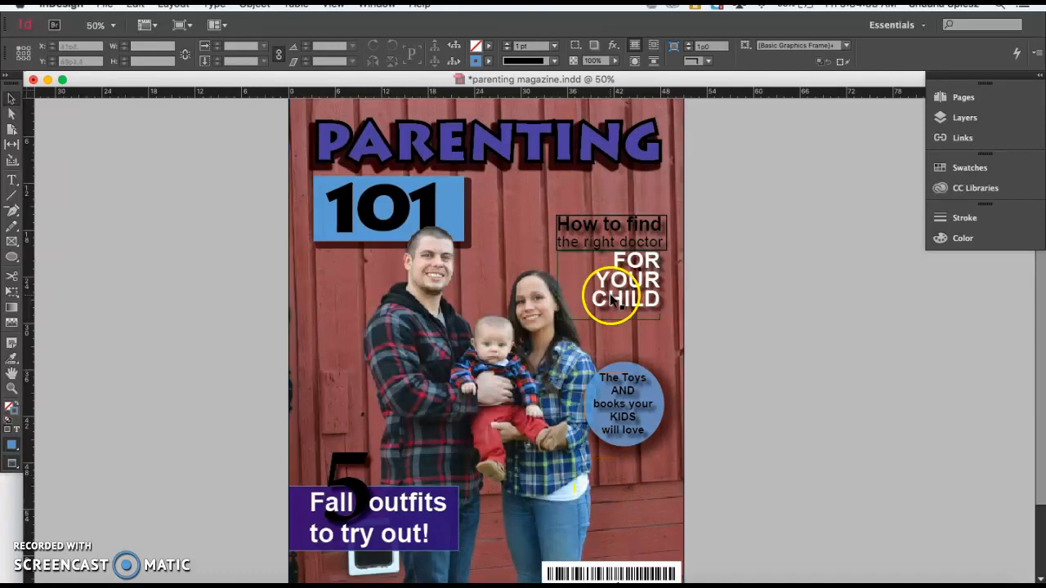
{"action": "left_click", "coordinate": [595, 227]}
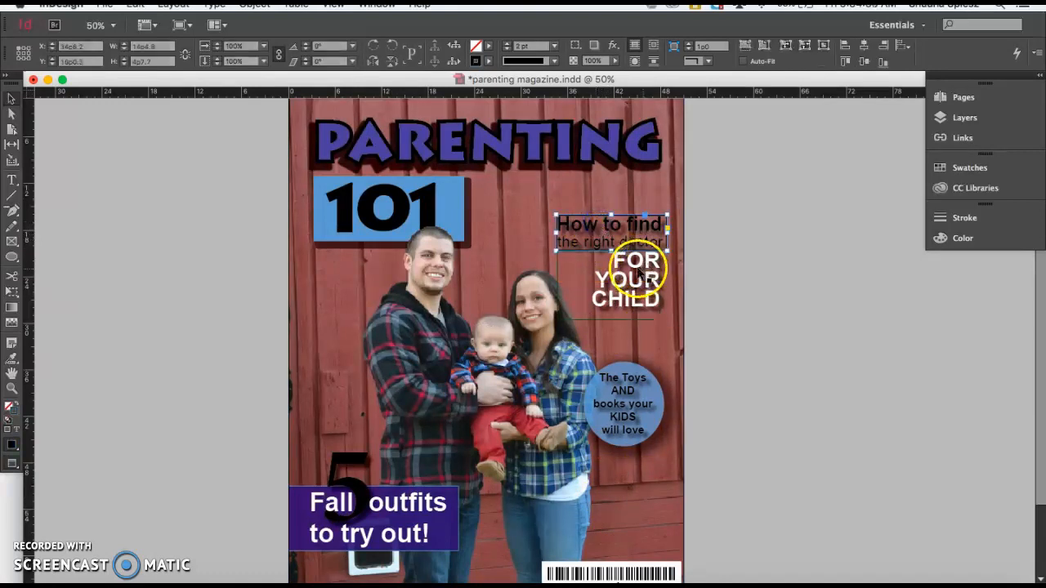
{"action": "right_click", "coordinate": [618, 239]}
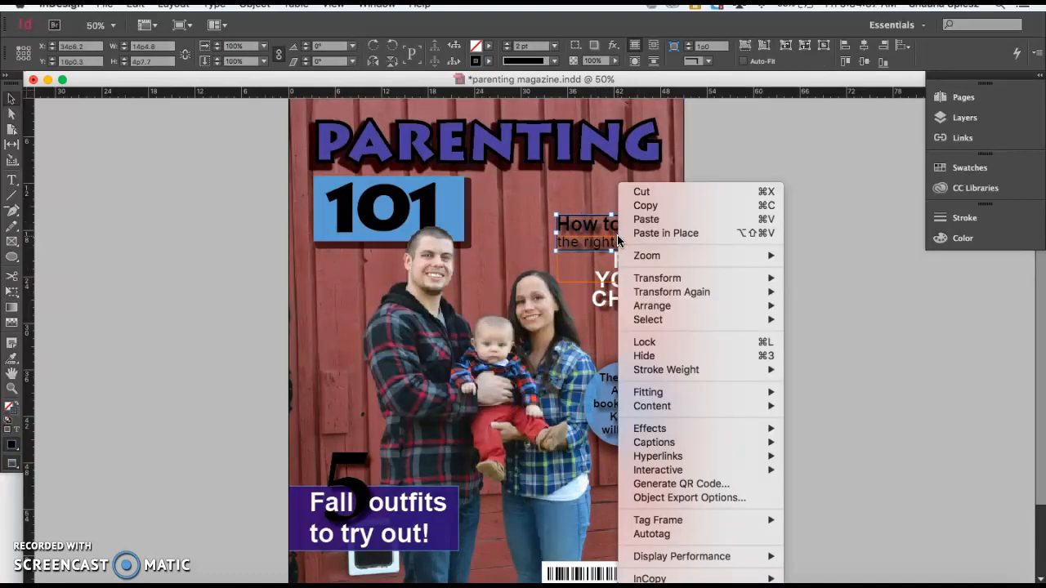
{"action": "mouse_move", "coordinate": [666, 431]}
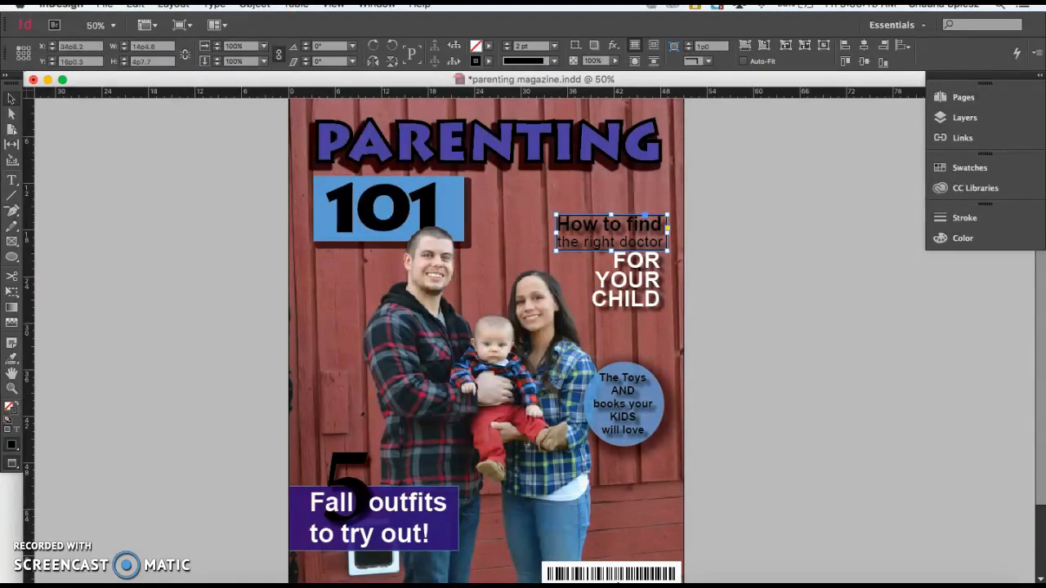
{"action": "left_click", "coordinate": [772, 294]}
{"action": "left_click", "coordinate": [739, 205]}
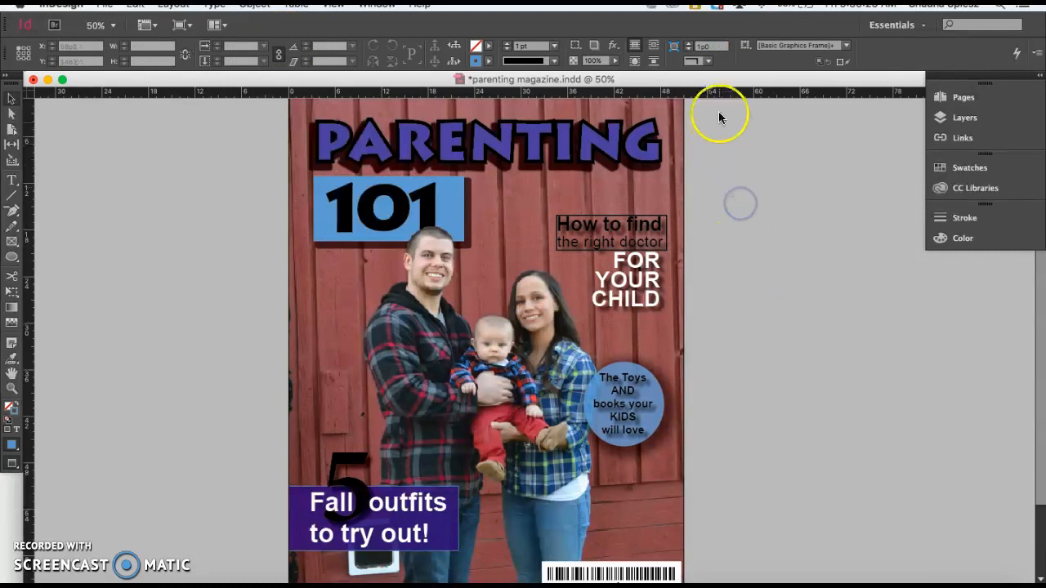
Switch the finished cover to normal view and examine its margins and object frames
{"action": "key", "text": "w"}
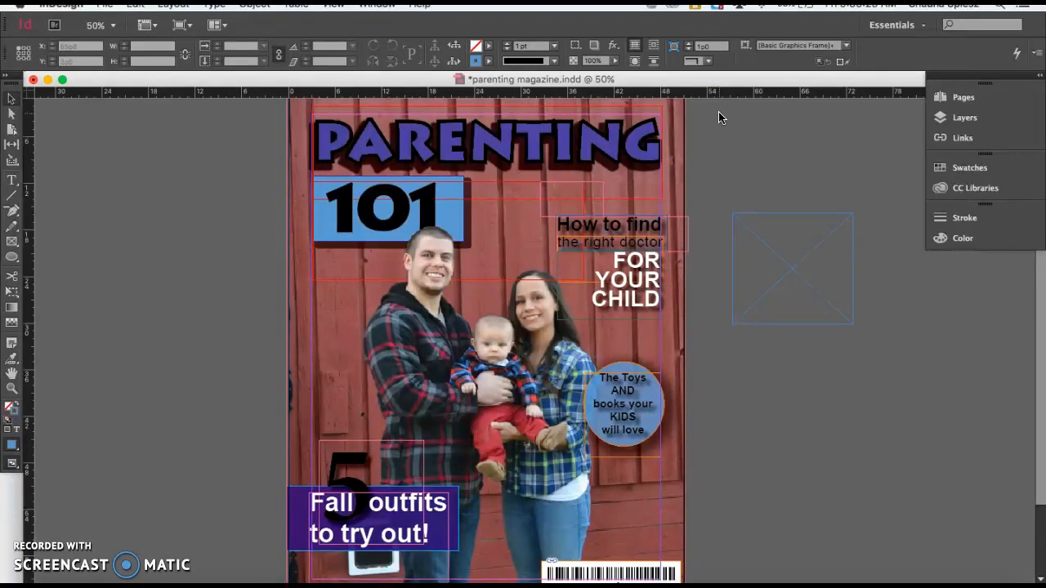
{"action": "left_click", "coordinate": [651, 128]}
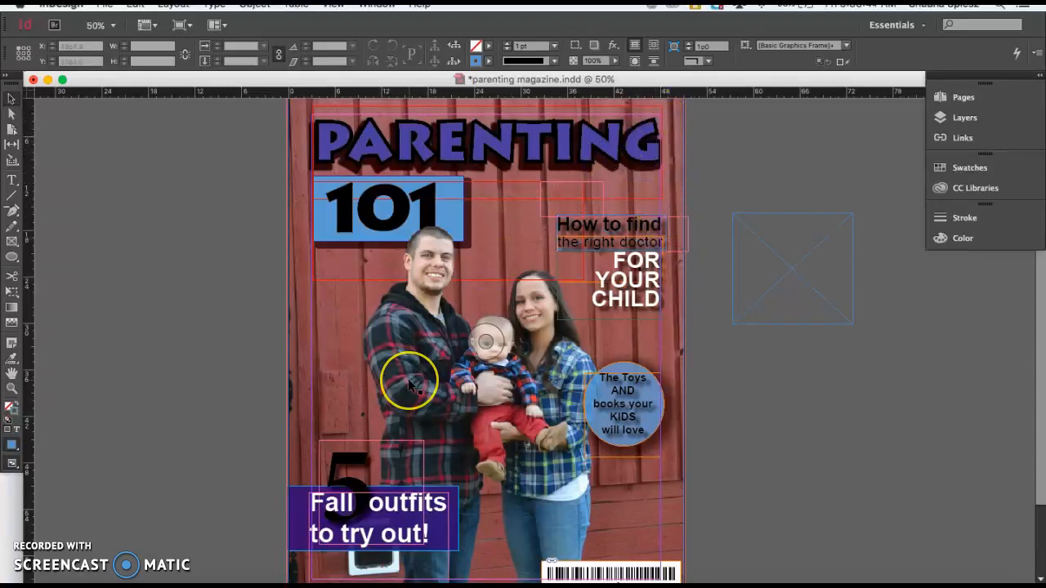
{"action": "scroll", "coordinate": [408, 378], "scroll_direction": "down", "scroll_amount": 3}
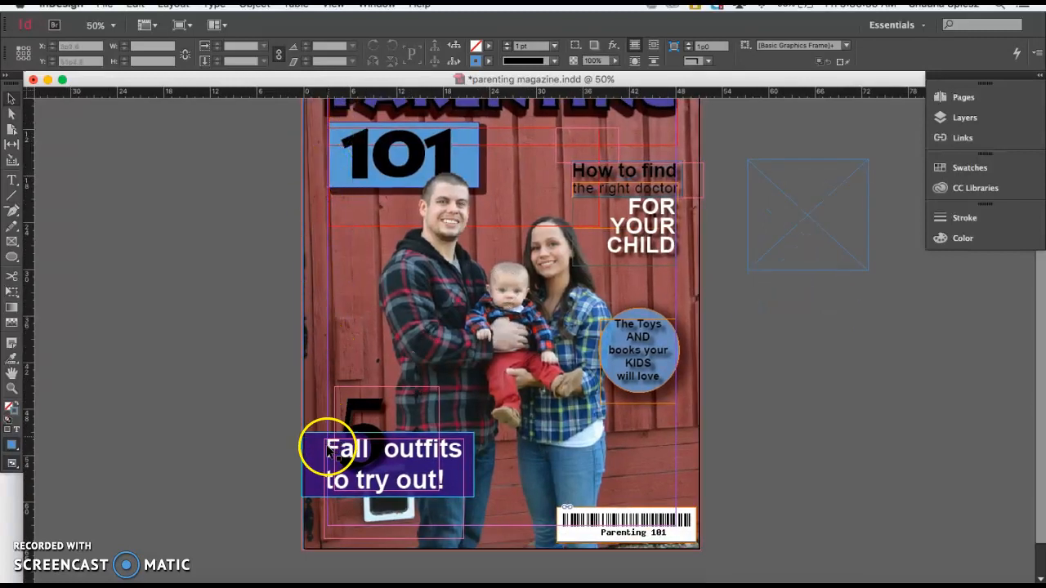
{"action": "scroll", "coordinate": [325, 456], "scroll_direction": "up", "scroll_amount": 2}
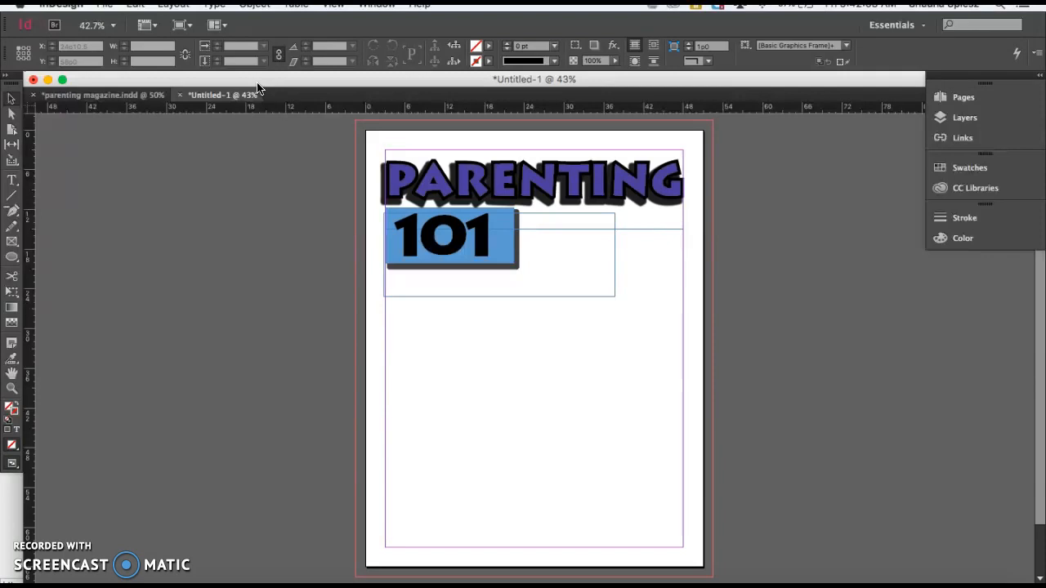
Examine the masthead placement, margins and bleed guides on the Untitled-1 page
{"action": "left_click", "coordinate": [406, 234]}
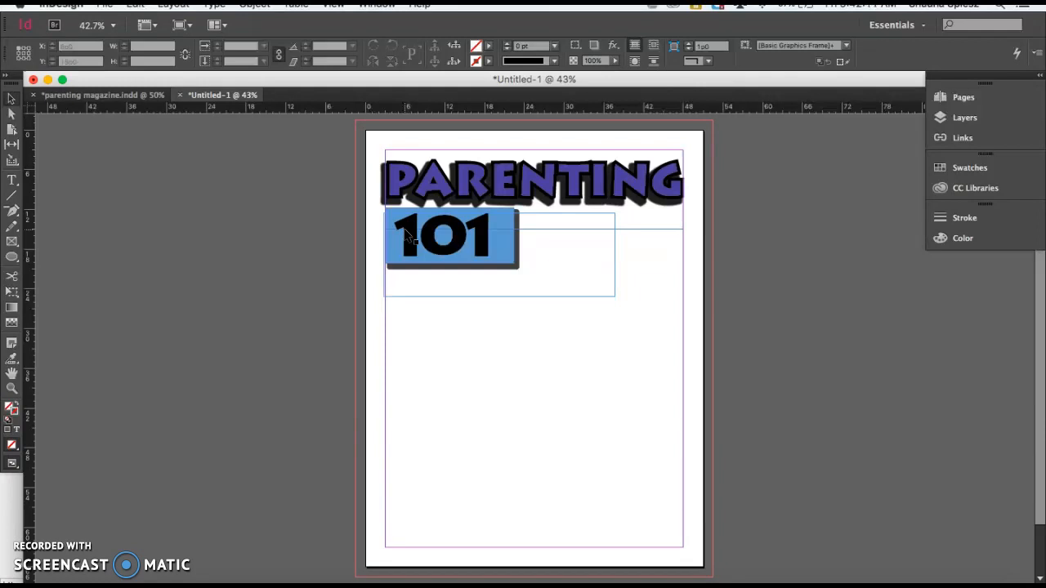
{"action": "left_click", "coordinate": [379, 314]}
{"action": "left_click_drag", "start_coordinate": [329, 304], "coordinate": [806, 580]}
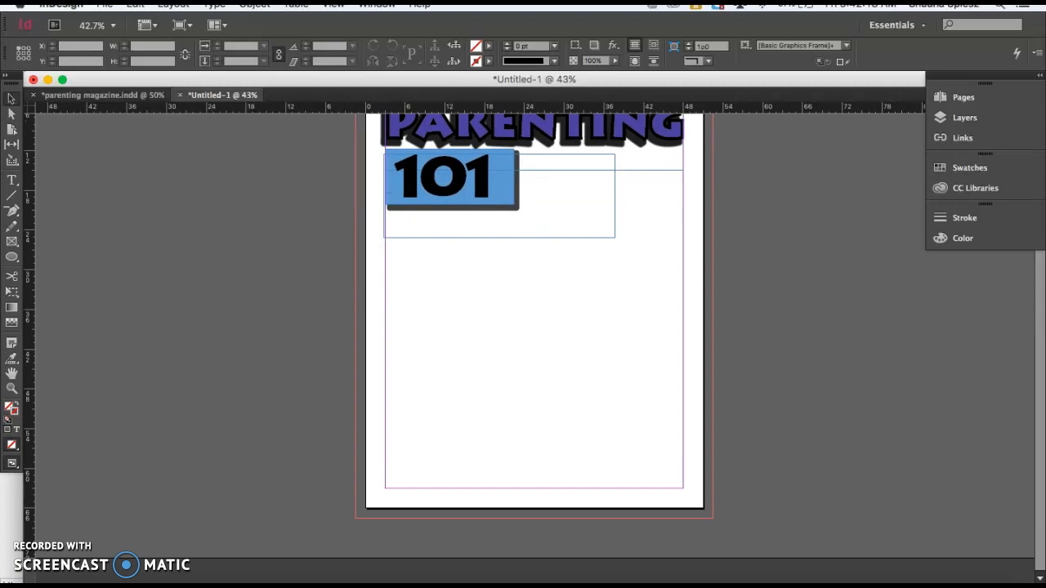
{"action": "left_click", "coordinate": [684, 240]}
{"action": "scroll", "coordinate": [682, 243], "scroll_direction": "up", "scroll_amount": 3}
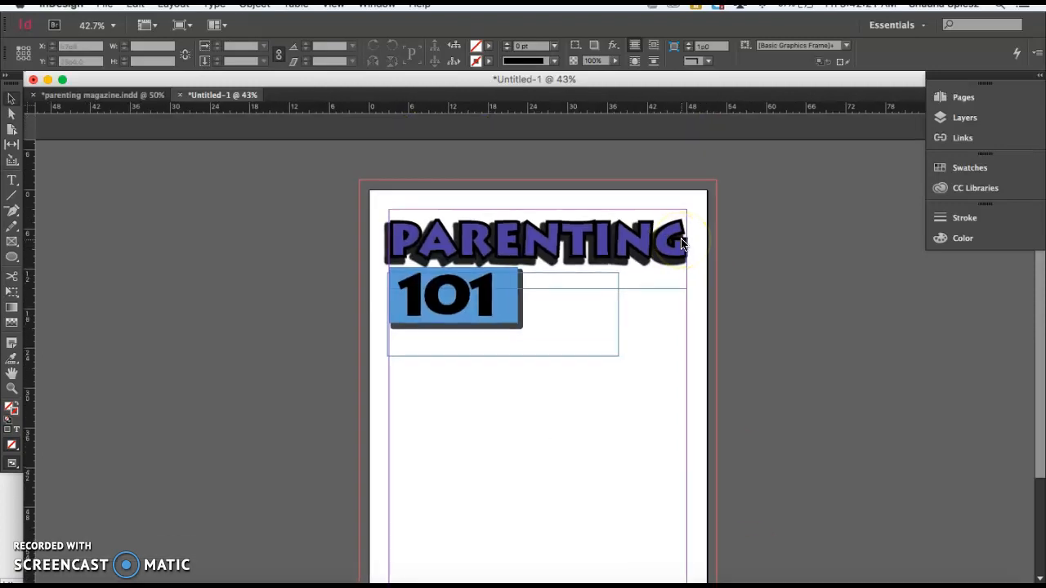
{"action": "scroll", "coordinate": [682, 242], "scroll_direction": "down", "scroll_amount": 2}
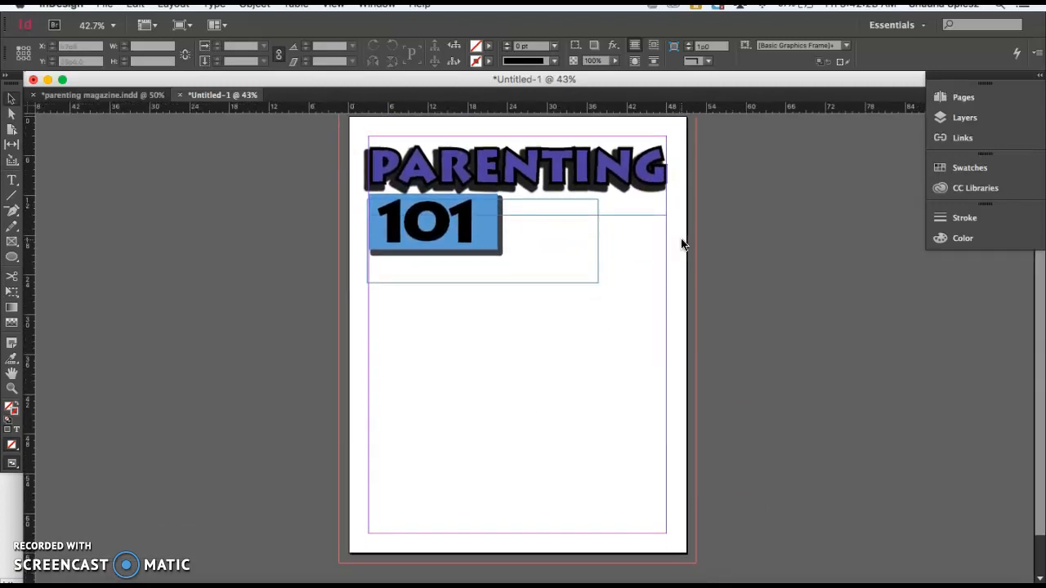
{"action": "left_click", "coordinate": [145, 188]}
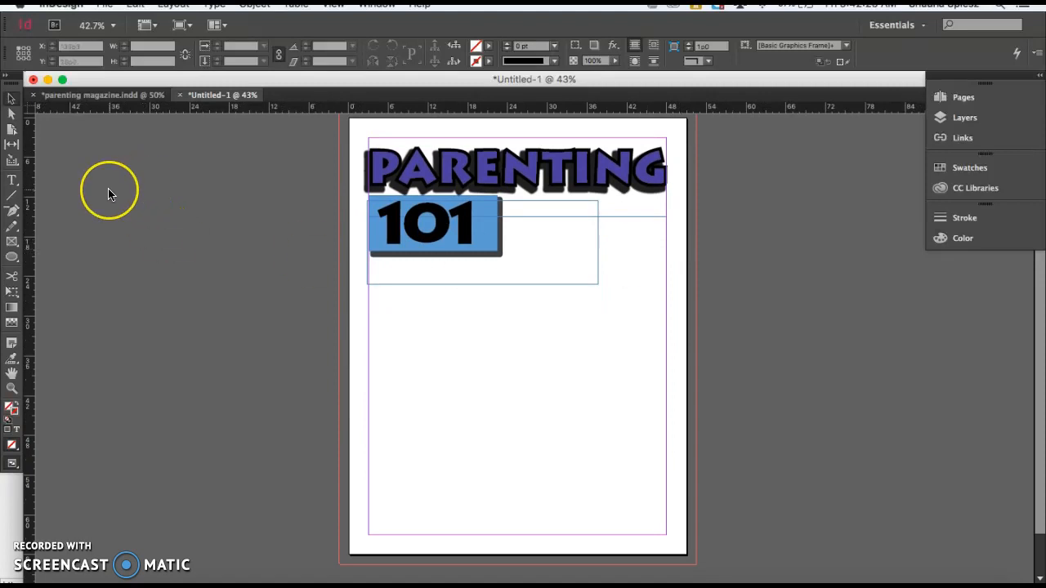
Create a text frame about 18p7.5 by 3p4.5 above the PARENTING masthead containing "Decmeber, 2017"
{"action": "left_click", "coordinate": [11, 180]}
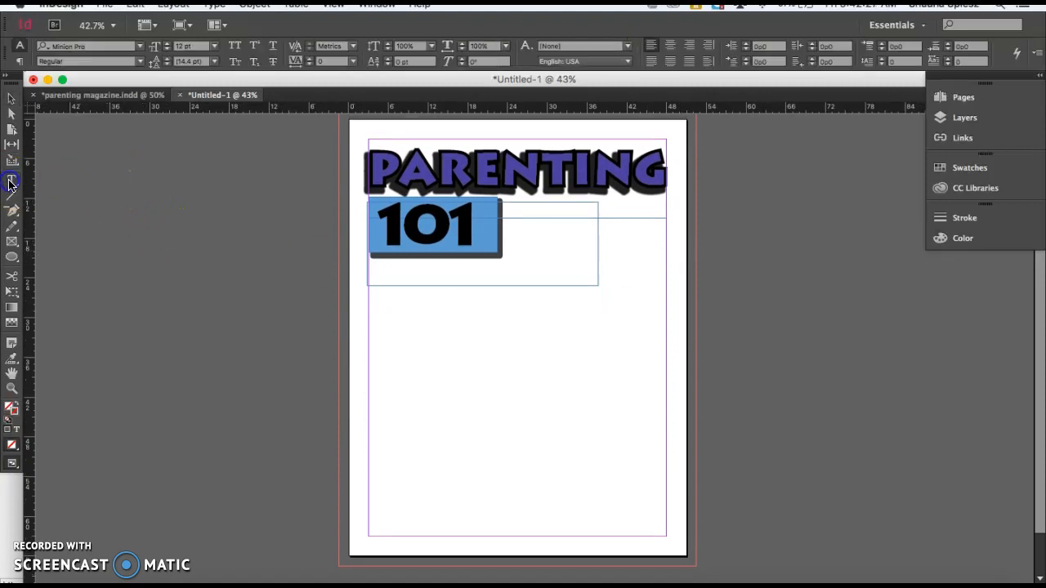
{"action": "scroll", "coordinate": [136, 180], "scroll_direction": "up", "scroll_amount": 1}
{"action": "left_click_drag", "start_coordinate": [369, 168], "coordinate": [490, 185]}
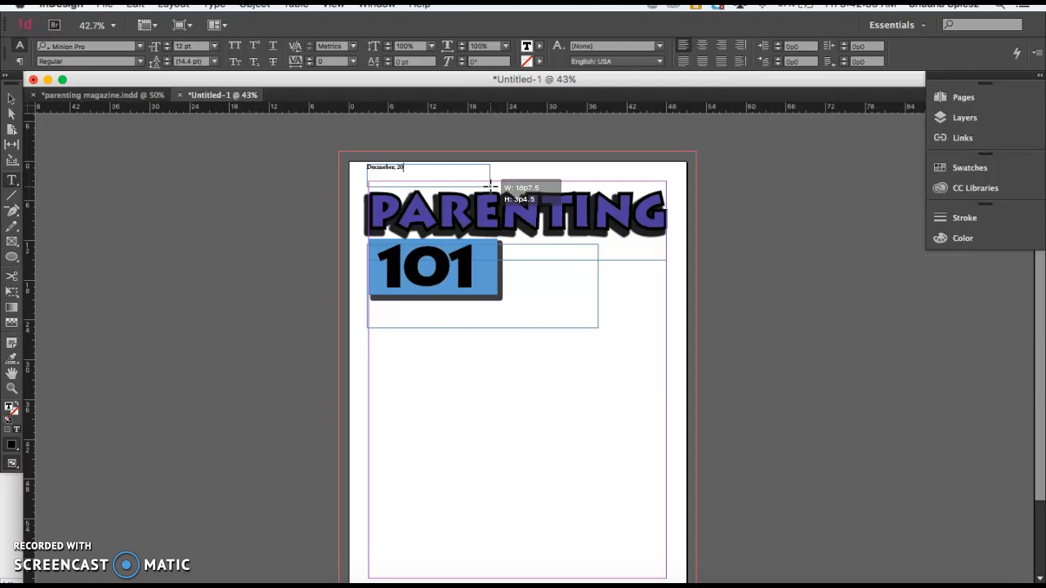
{"action": "left_click", "coordinate": [10, 99]}
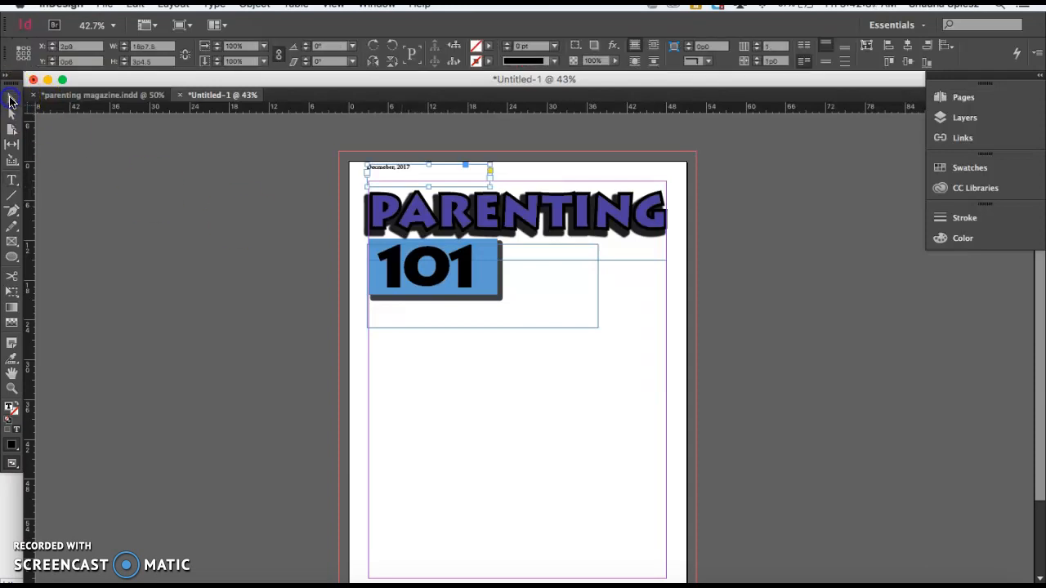
Set the date text above the masthead to Arial at 19 pt
{"action": "double_click", "coordinate": [388, 169]}
{"action": "left_click_drag", "start_coordinate": [420, 163], "coordinate": [298, 164]}
{"action": "left_click", "coordinate": [140, 45]}
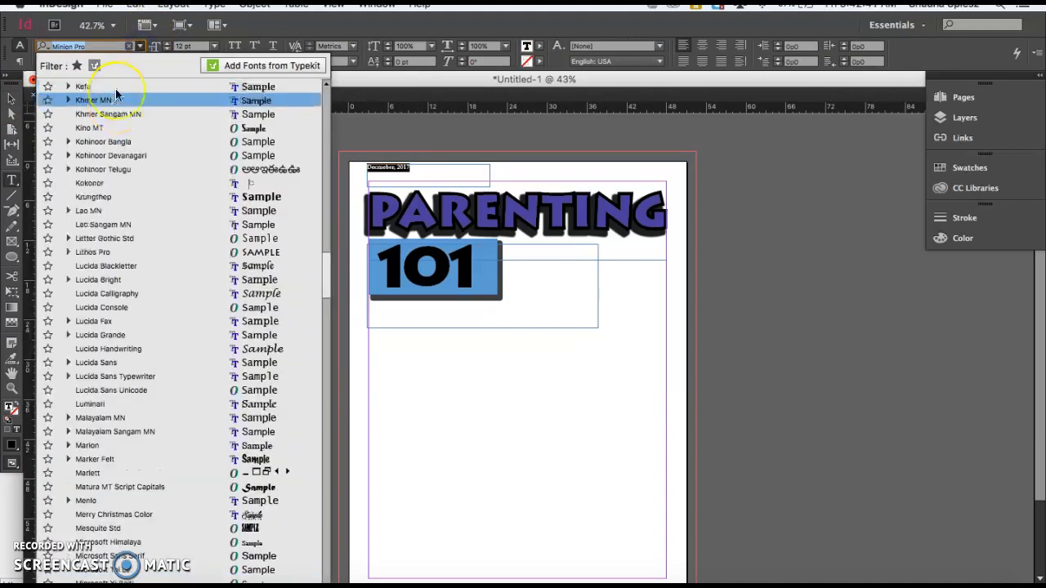
{"action": "left_click", "coordinate": [88, 87]}
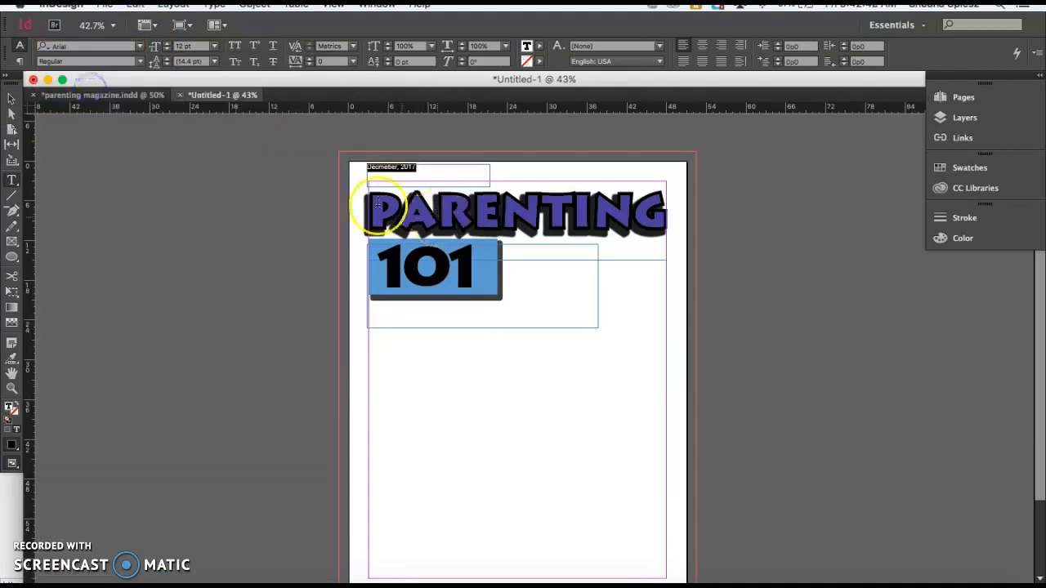
{"action": "left_click", "coordinate": [166, 44]}
{"action": "left_click", "coordinate": [167, 44]}
{"action": "left_click", "coordinate": [167, 44]}
{"action": "left_click", "coordinate": [167, 44]}
{"action": "left_click", "coordinate": [166, 44]}
Move the date text frame down to the page's top margin, just above the PARENTING masthead
{"action": "left_click", "coordinate": [11, 98]}
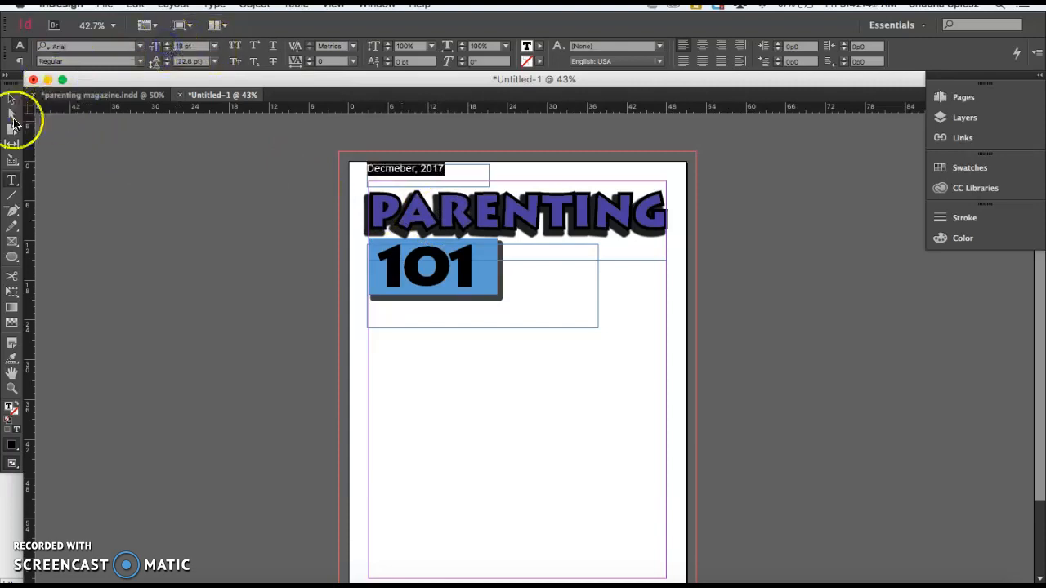
{"action": "mouse_move", "coordinate": [386, 172]}
{"action": "left_mouse_down"}
{"action": "mouse_move", "coordinate": [389, 185]}
{"action": "mouse_move", "coordinate": [397, 178]}
{"action": "mouse_move", "coordinate": [585, 250]}
{"action": "mouse_move", "coordinate": [392, 183]}
{"action": "mouse_move", "coordinate": [381, 187]}
{"action": "mouse_move", "coordinate": [386, 214]}
{"action": "mouse_move", "coordinate": [404, 212]}
{"action": "mouse_move", "coordinate": [401, 171]}
{"action": "mouse_move", "coordinate": [402, 183]}
{"action": "left_mouse_up"}
{"action": "left_click", "coordinate": [295, 189]}
{"action": "left_click", "coordinate": [746, 276]}
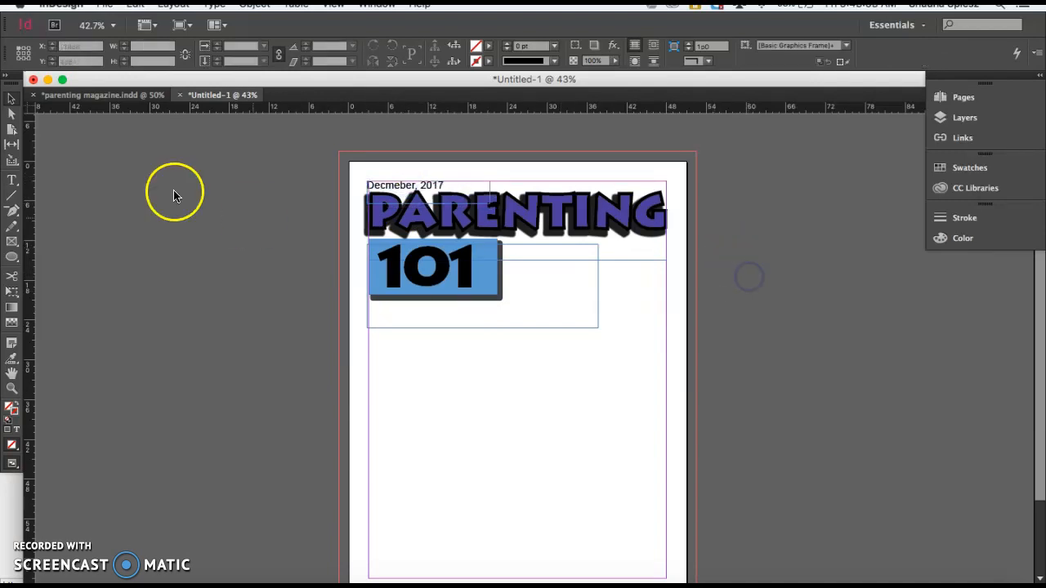
Add a new layer above Layer 1 and lock Layer 1
{"action": "left_click", "coordinate": [13, 182]}
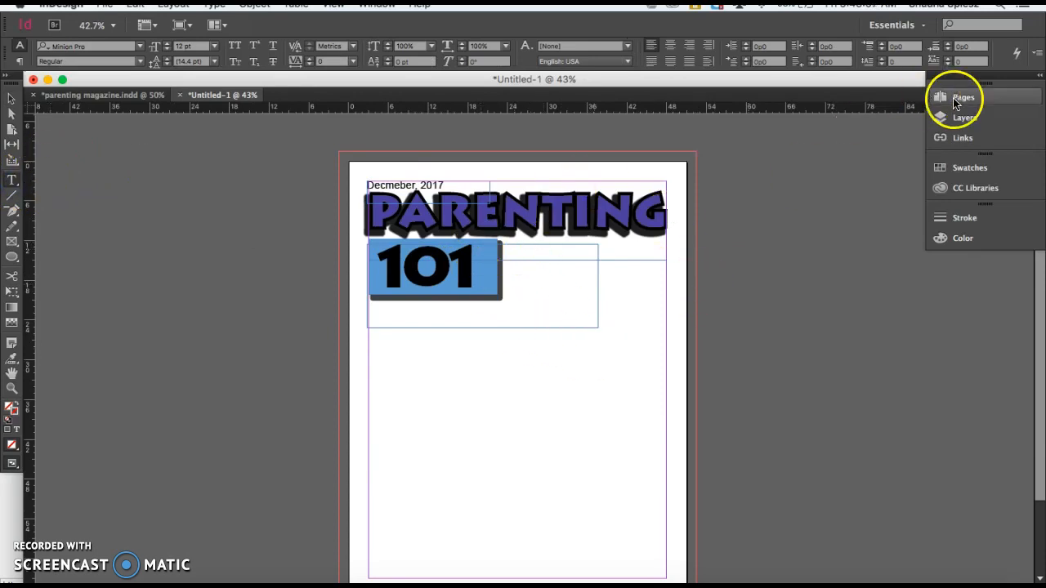
{"action": "left_click", "coordinate": [962, 118]}
{"action": "left_click", "coordinate": [881, 238]}
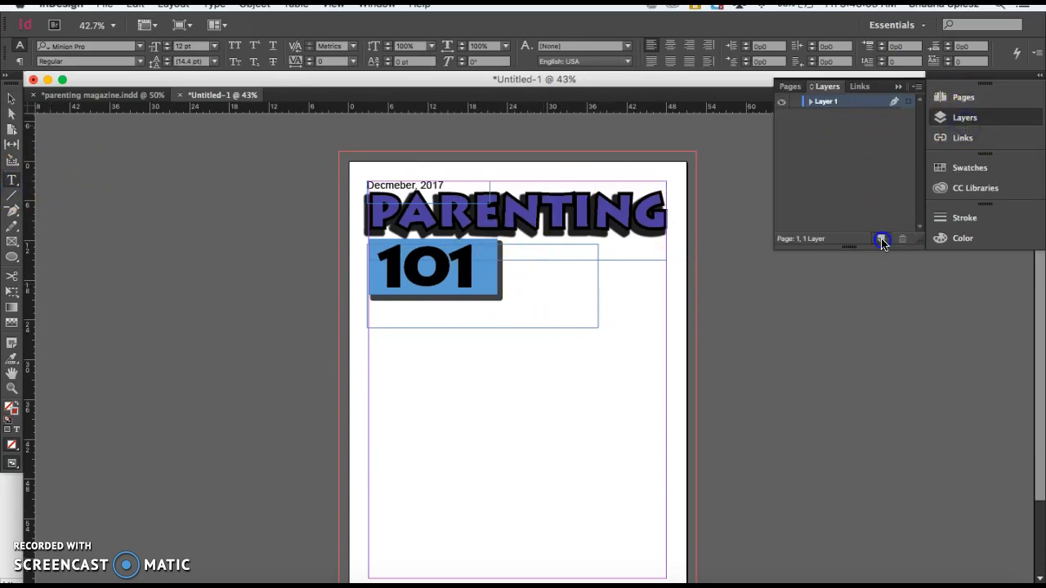
{"action": "left_click", "coordinate": [797, 117]}
{"action": "left_click", "coordinate": [780, 118]}
{"action": "left_click", "coordinate": [781, 119]}
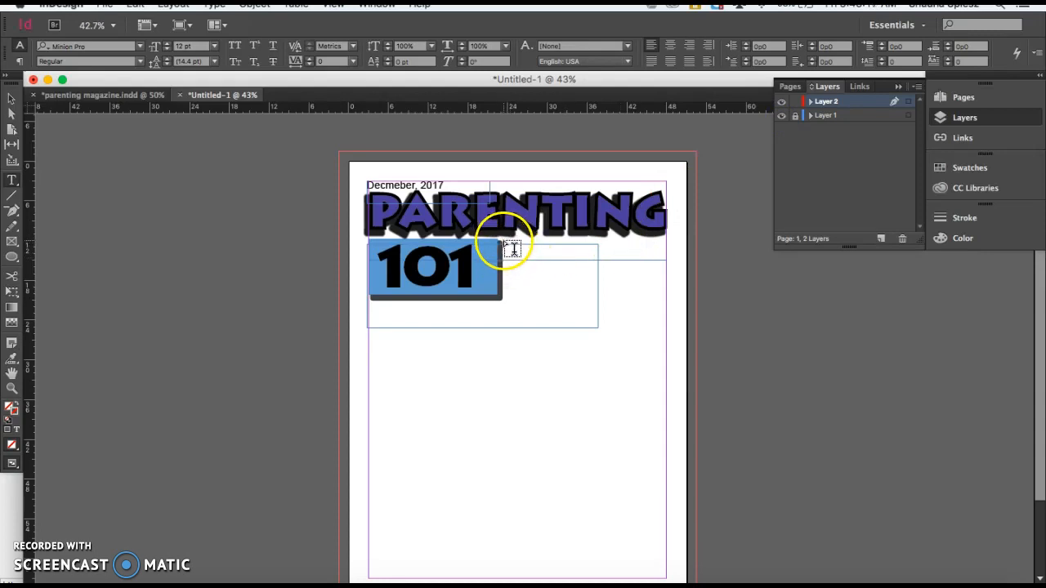
{"action": "double_click", "coordinate": [825, 102]}
Add a text frame beside the 101 box, reaching the right margin, reading "Everything you need to know about raising a child" as on the finished cover
{"action": "left_click_drag", "start_coordinate": [512, 245], "coordinate": [666, 266]}
{"action": "left_click", "coordinate": [638, 255]}
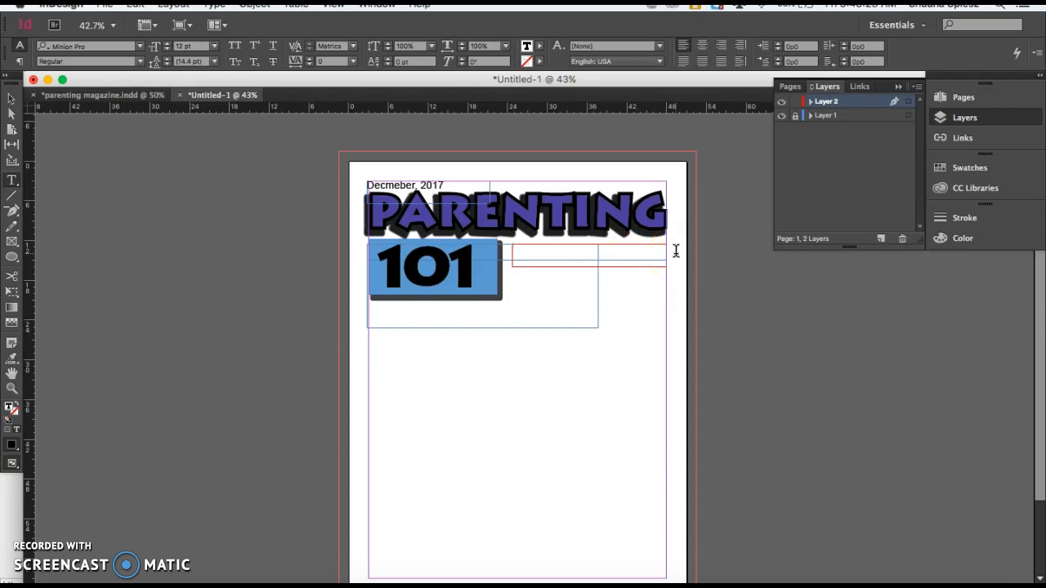
{"action": "left_click", "coordinate": [131, 95]}
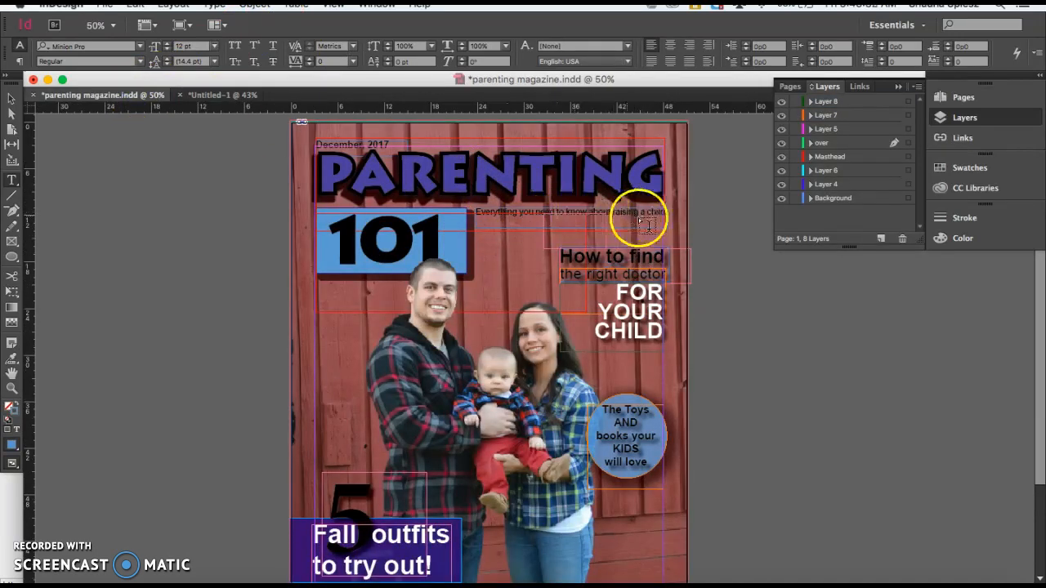
{"action": "left_click", "coordinate": [229, 95]}
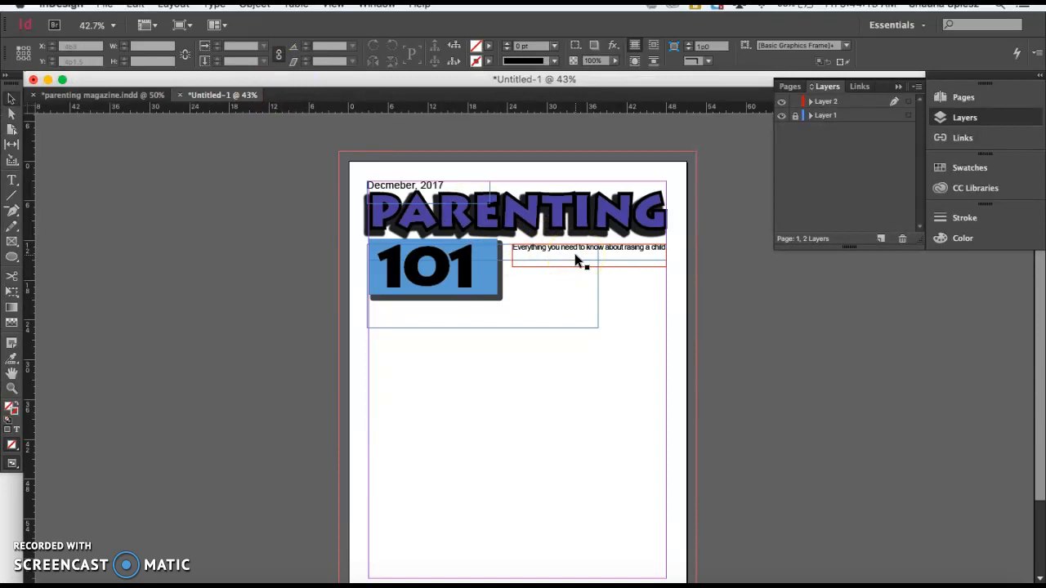
{"action": "left_click_drag", "start_coordinate": [575, 253], "coordinate": [510, 256]}
{"action": "left_click", "coordinate": [203, 82]}
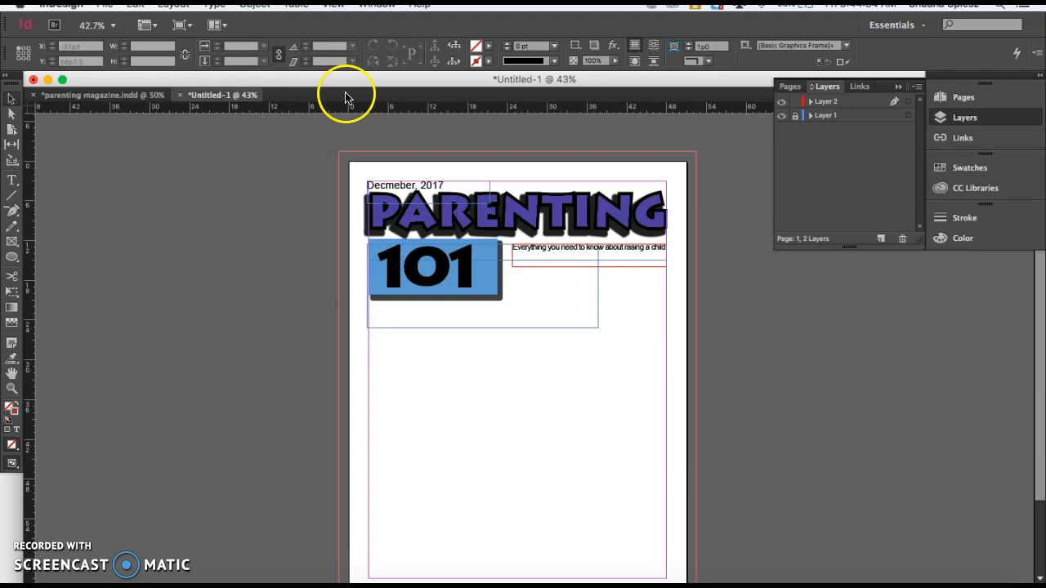
{"action": "mouse_move", "coordinate": [825, 116]}
{"action": "left_mouse_down"}
{"action": "mouse_move", "coordinate": [825, 148]}
{"action": "mouse_move", "coordinate": [828, 136]}
{"action": "left_mouse_up"}
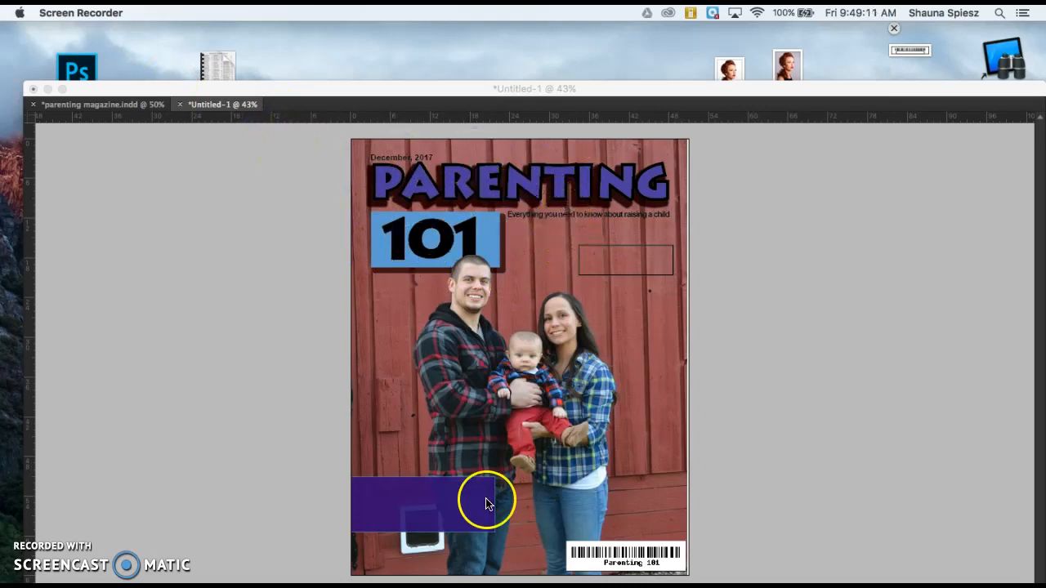
Extend the background family photo's frame outward to the bleed area on all four sides, to about 53p6 by 68p0
{"action": "left_click", "coordinate": [673, 319]}
{"action": "left_click", "coordinate": [653, 344]}
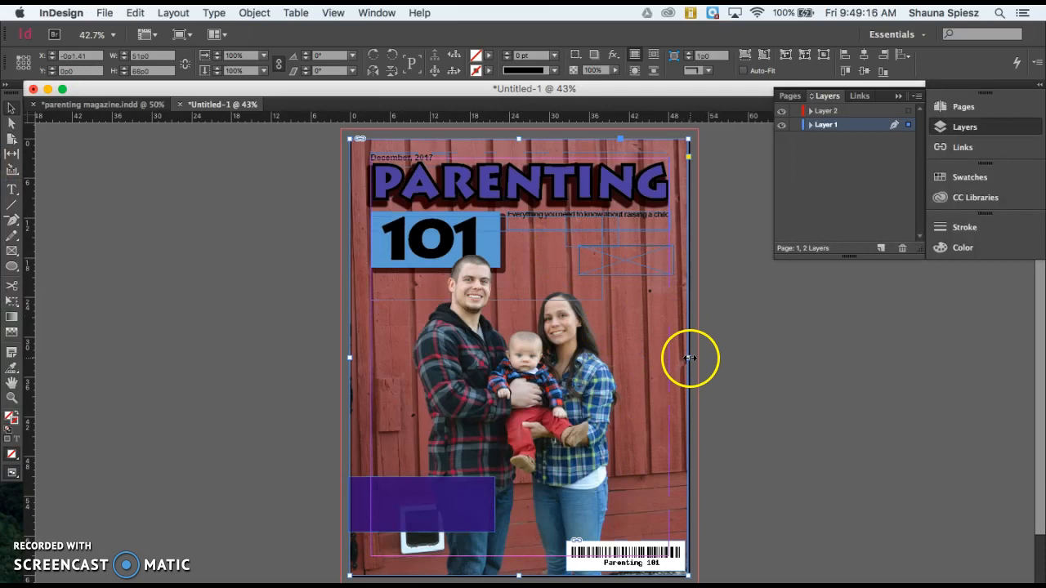
{"action": "left_click_drag", "start_coordinate": [689, 355], "coordinate": [693, 360]}
{"action": "left_click", "coordinate": [537, 355]}
{"action": "left_click", "coordinate": [419, 365]}
{"action": "left_click_drag", "start_coordinate": [350, 357], "coordinate": [340, 357]}
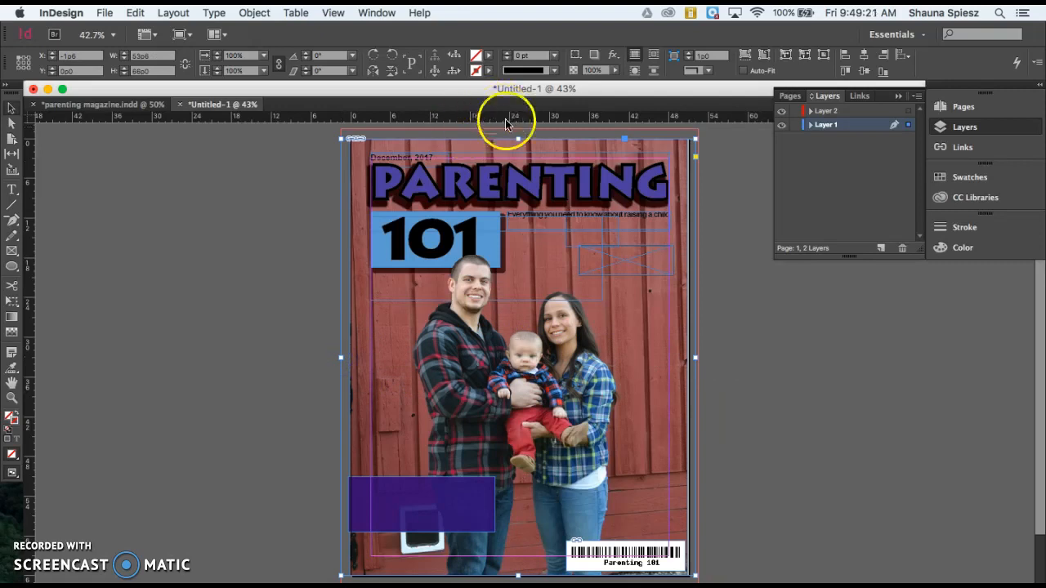
{"action": "left_click_drag", "start_coordinate": [518, 138], "coordinate": [519, 129]}
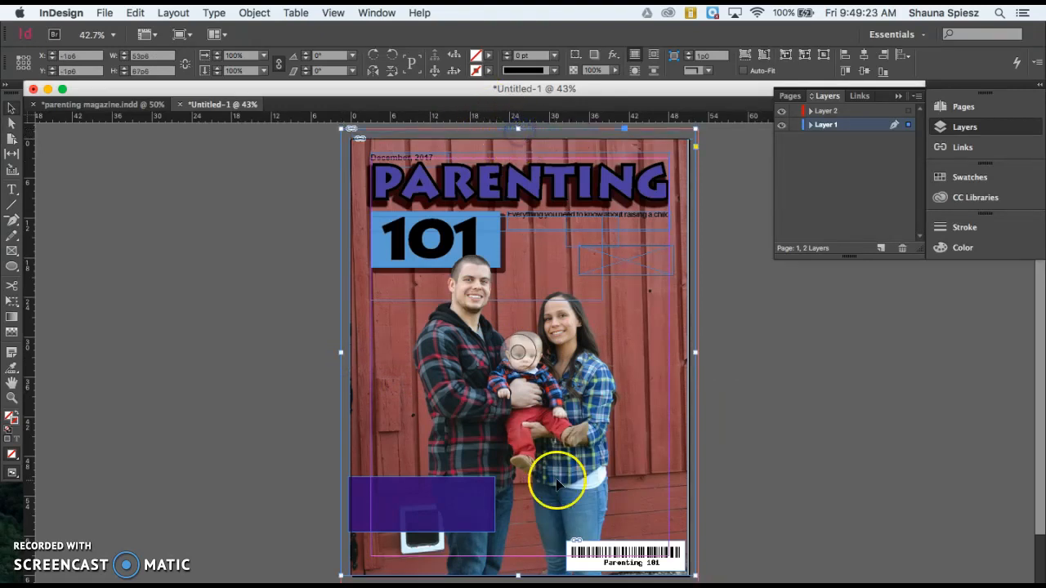
{"action": "left_click_drag", "start_coordinate": [518, 575], "coordinate": [519, 579]}
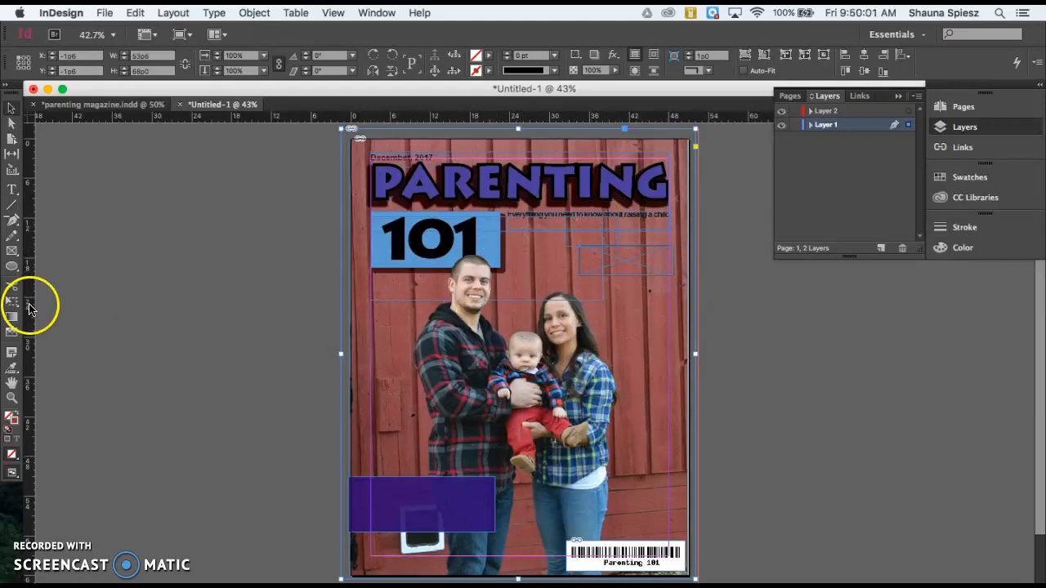
Extract a colour theme from the cover artwork with the Color Theme tool
{"action": "left_click", "coordinate": [12, 368]}
{"action": "left_click_drag", "start_coordinate": [345, 411], "coordinate": [438, 351]}
{"action": "left_click", "coordinate": [438, 352]}
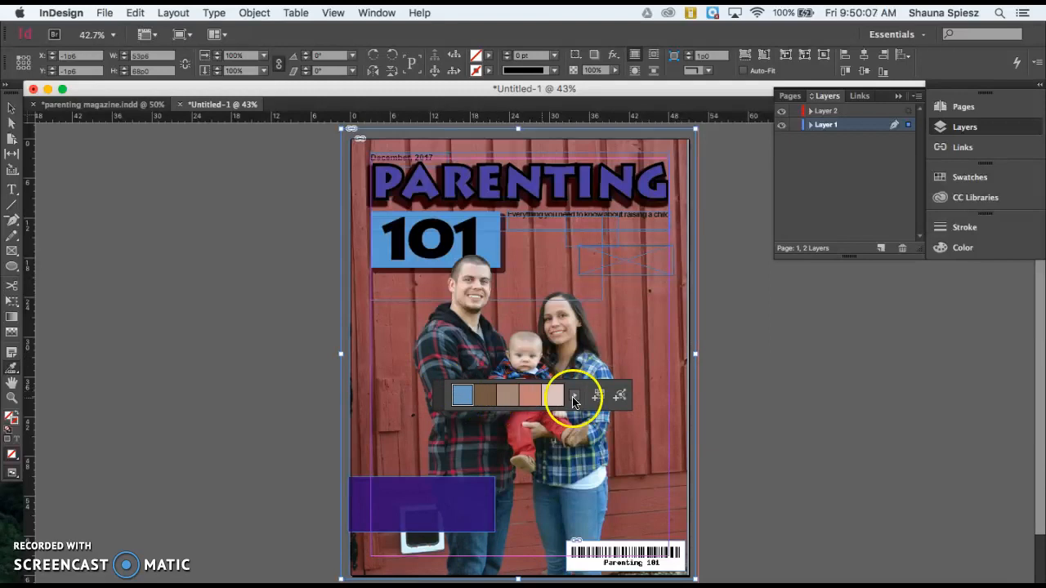